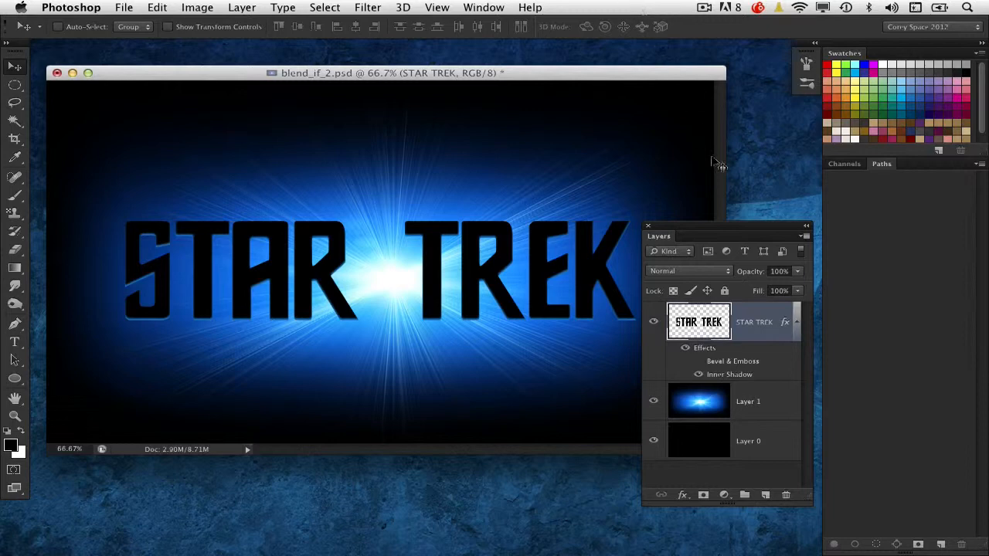
Reposition the Layers panel over the artwork and open the Blending Options for the STAR TREK layer.
{"action": "left_click_drag", "start_coordinate": [711, 226], "coordinate": [697, 232]}
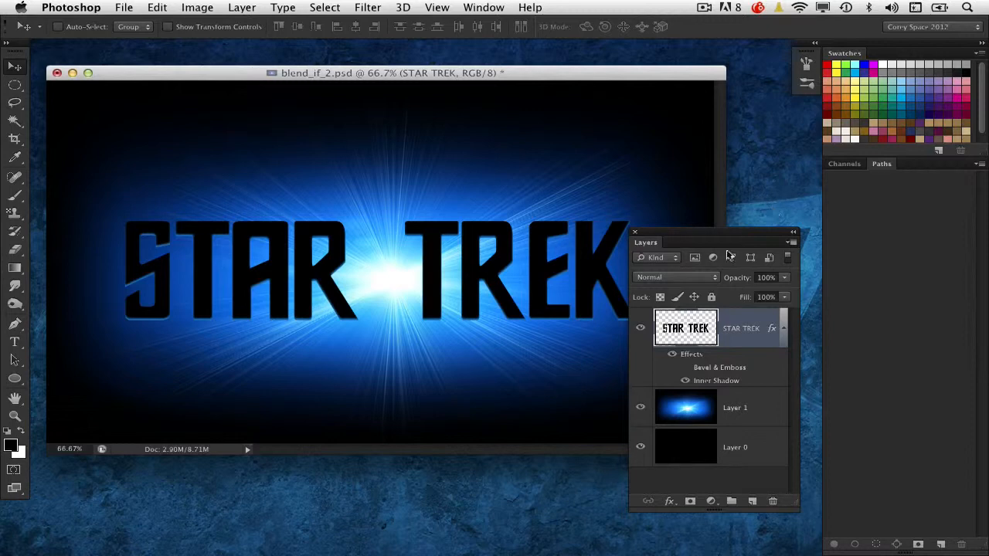
{"action": "left_click_drag", "start_coordinate": [715, 237], "coordinate": [705, 178]}
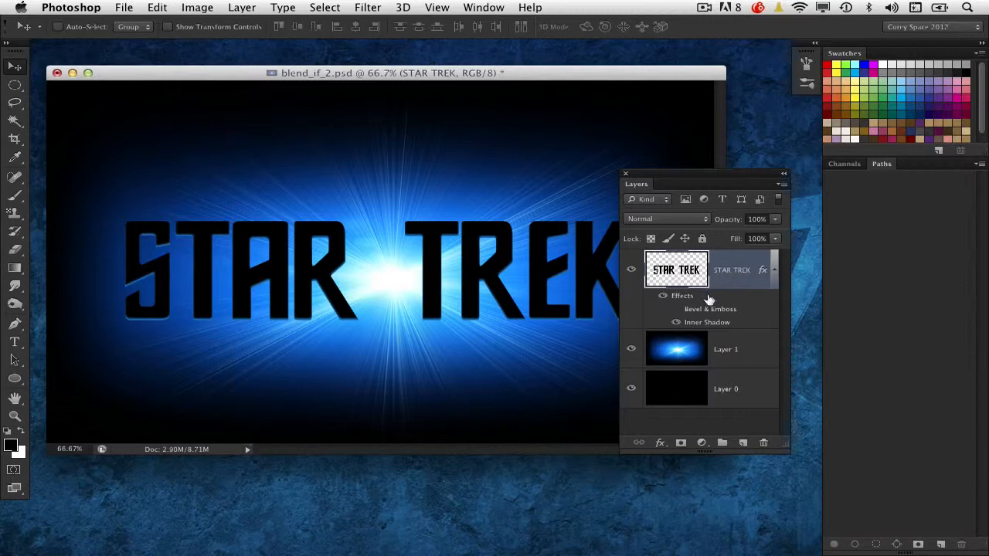
{"action": "left_click", "coordinate": [660, 444]}
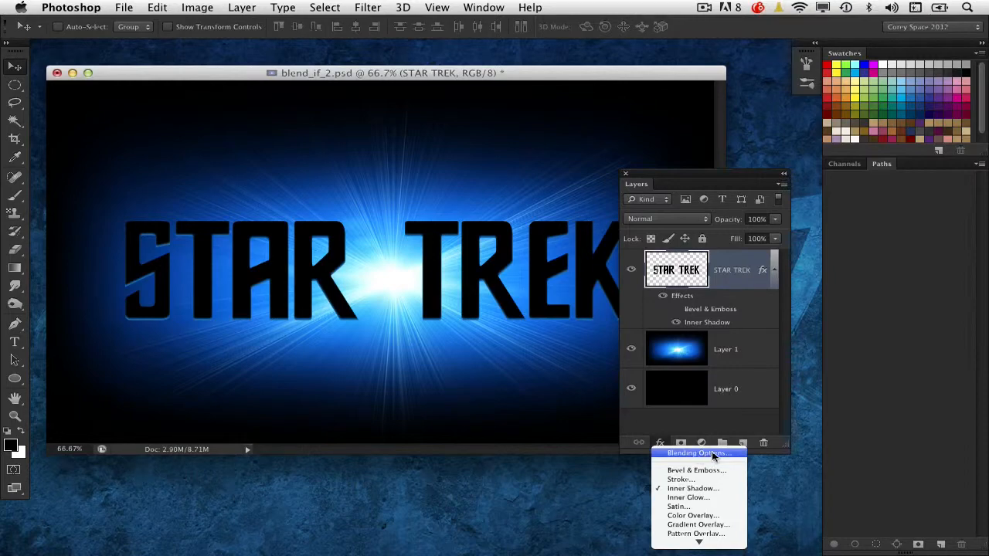
{"action": "left_click", "coordinate": [520, 393]}
{"action": "left_click", "coordinate": [242, 7]}
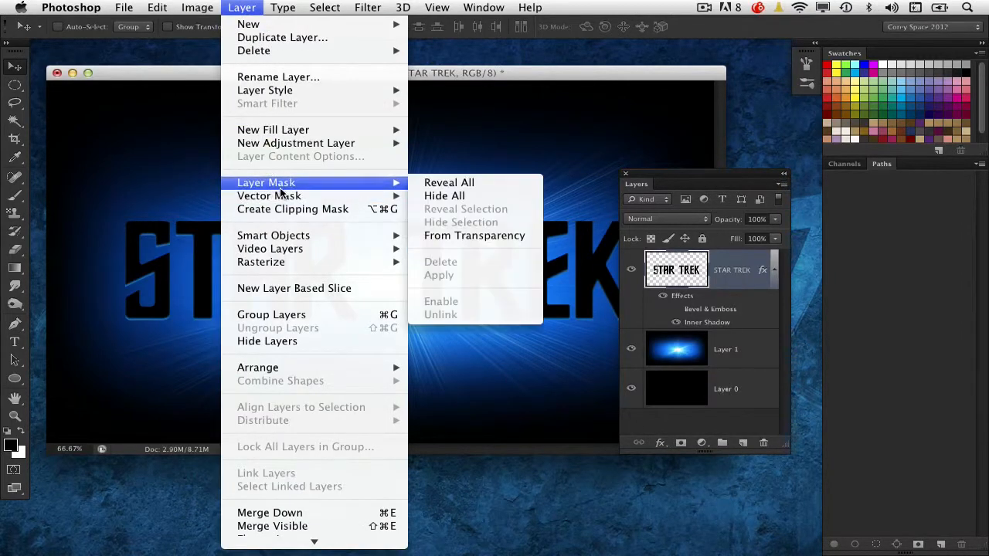
{"action": "mouse_move", "coordinate": [282, 92]}
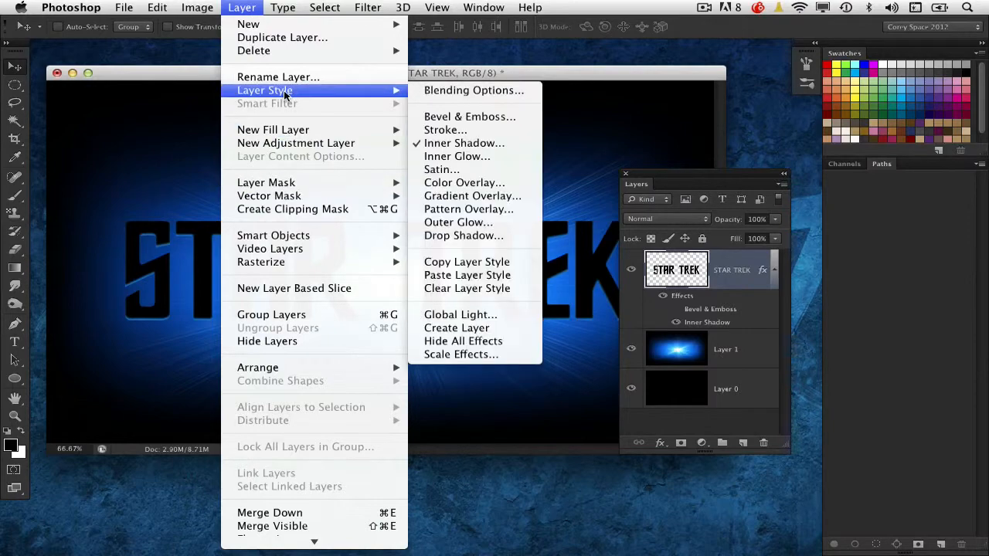
{"action": "left_click", "coordinate": [503, 94]}
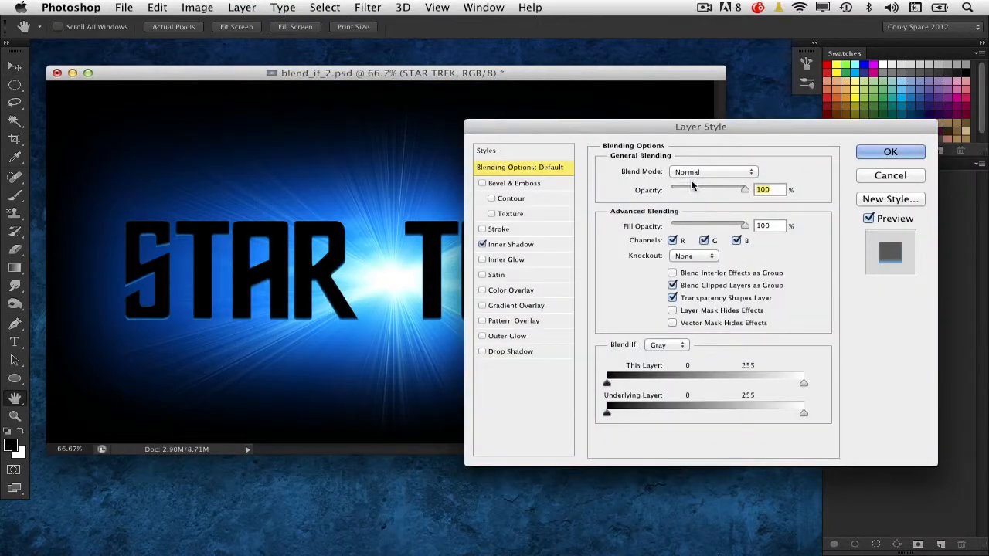
{"action": "left_click_drag", "start_coordinate": [653, 129], "coordinate": [601, 115]}
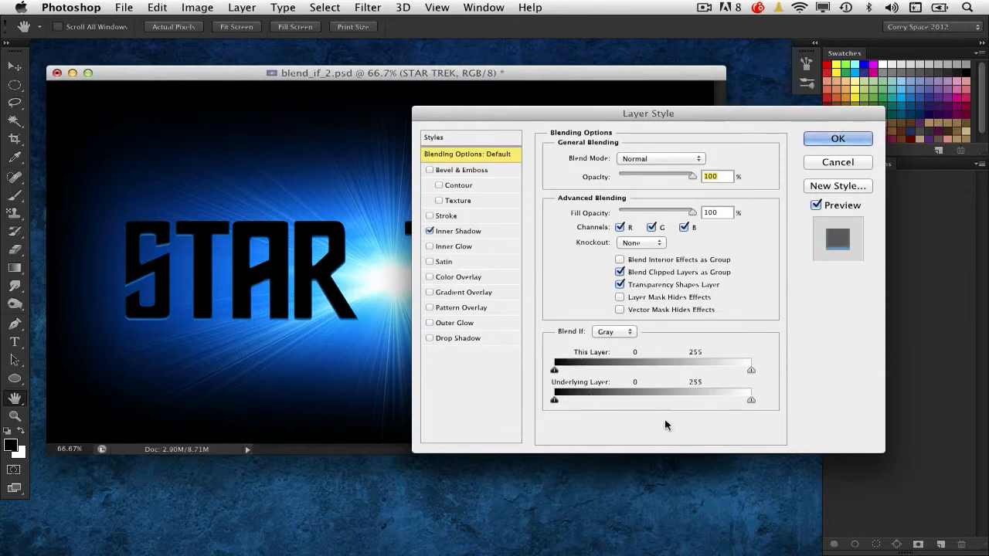
{"action": "left_click_drag", "start_coordinate": [590, 117], "coordinate": [686, 127]}
{"action": "left_click_drag", "start_coordinate": [555, 79], "coordinate": [506, 75]}
{"action": "left_click_drag", "start_coordinate": [600, 126], "coordinate": [576, 94]}
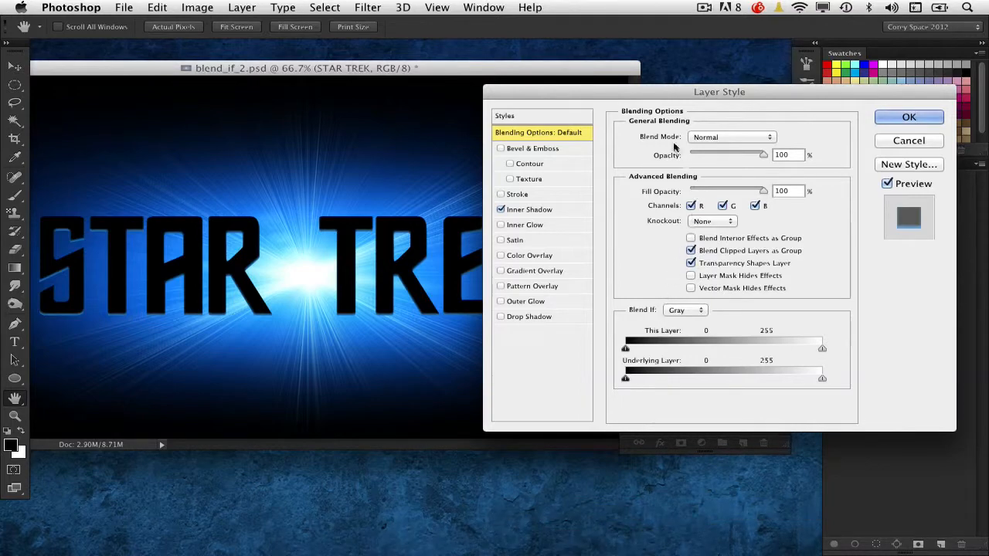
{"action": "left_click_drag", "start_coordinate": [631, 96], "coordinate": [610, 90]}
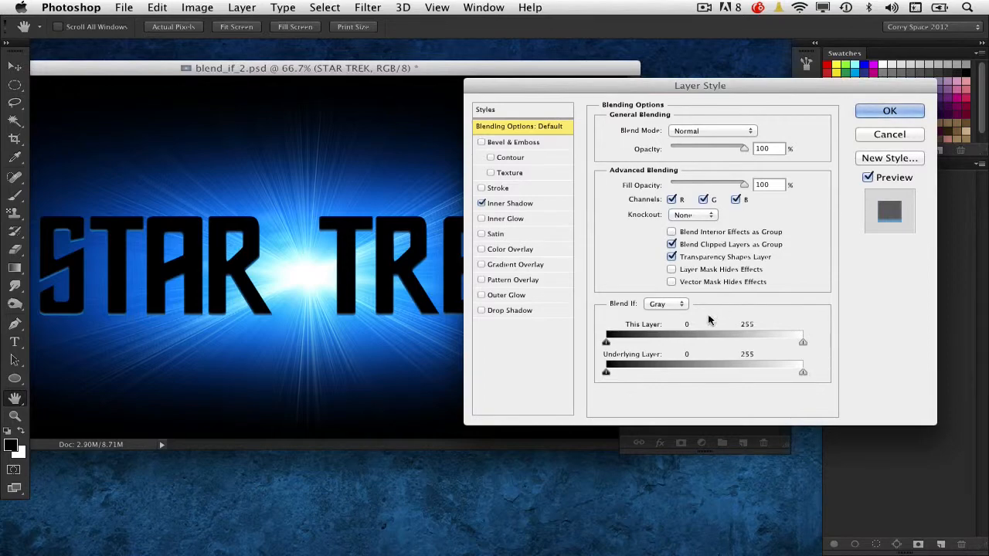
{"action": "left_click_drag", "start_coordinate": [550, 91], "coordinate": [726, 124]}
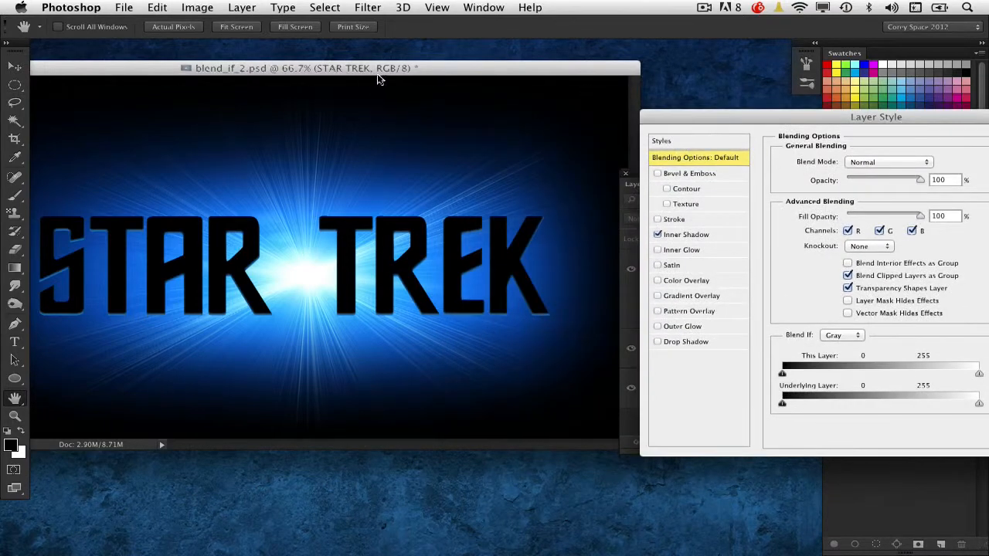
{"action": "left_click_drag", "start_coordinate": [374, 72], "coordinate": [398, 75]}
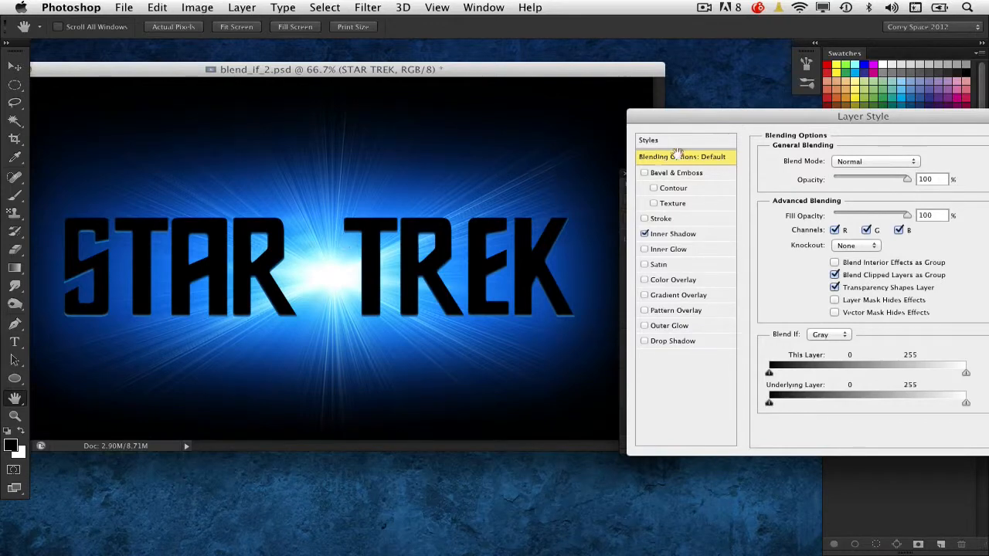
{"action": "left_click_drag", "start_coordinate": [671, 121], "coordinate": [444, 370]}
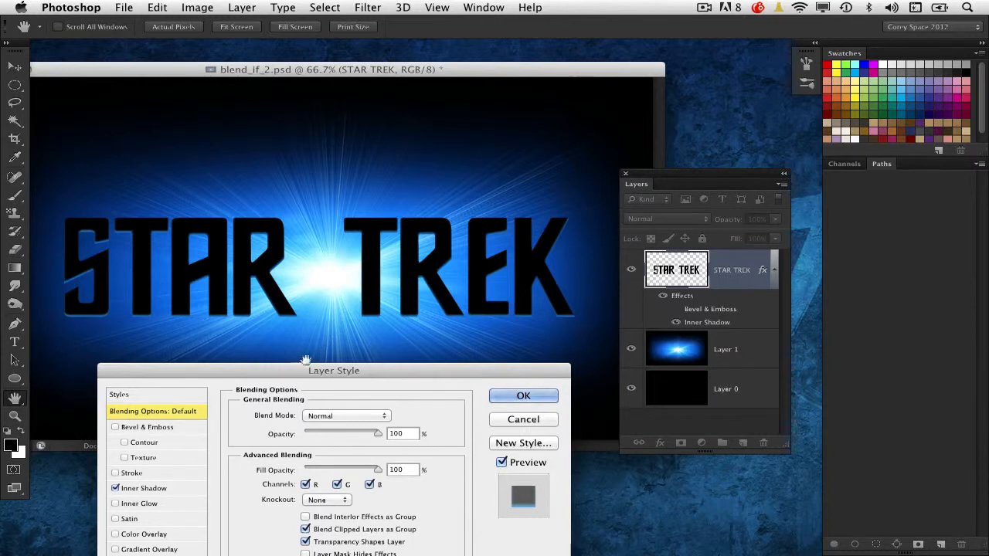
{"action": "left_click_drag", "start_coordinate": [283, 377], "coordinate": [315, 390]}
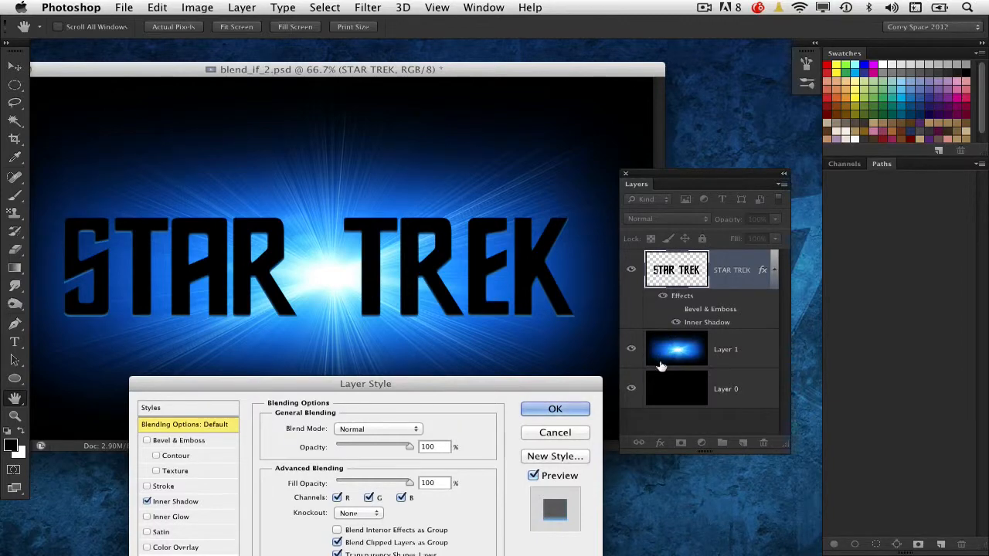
{"action": "left_click_drag", "start_coordinate": [503, 382], "coordinate": [811, 98]}
{"action": "left_click_drag", "start_coordinate": [575, 93], "coordinate": [602, 88]}
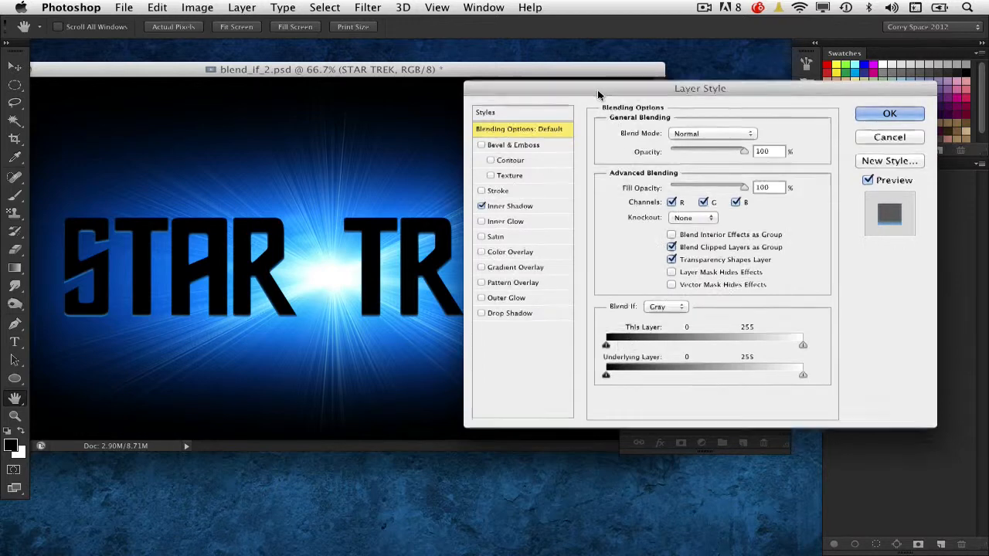
{"action": "left_click_drag", "start_coordinate": [611, 88], "coordinate": [641, 83]}
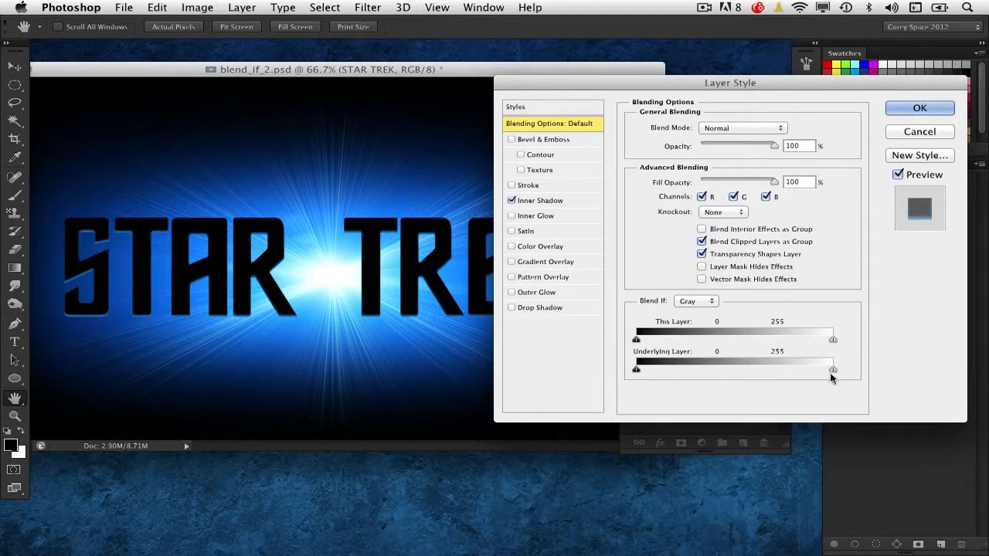
Split the white Blend If slider of the underlying layer to 94 / 255 on the STAR TREK layer and apply it.
{"action": "mouse_move", "coordinate": [834, 373]}
{"action": "left_mouse_down"}
{"action": "mouse_move", "coordinate": [738, 372]}
{"action": "mouse_move", "coordinate": [834, 370]}
{"action": "left_mouse_up"}
{"action": "key", "text": "alt"}
{"action": "left_click_drag", "start_coordinate": [832, 373], "coordinate": [709, 372]}
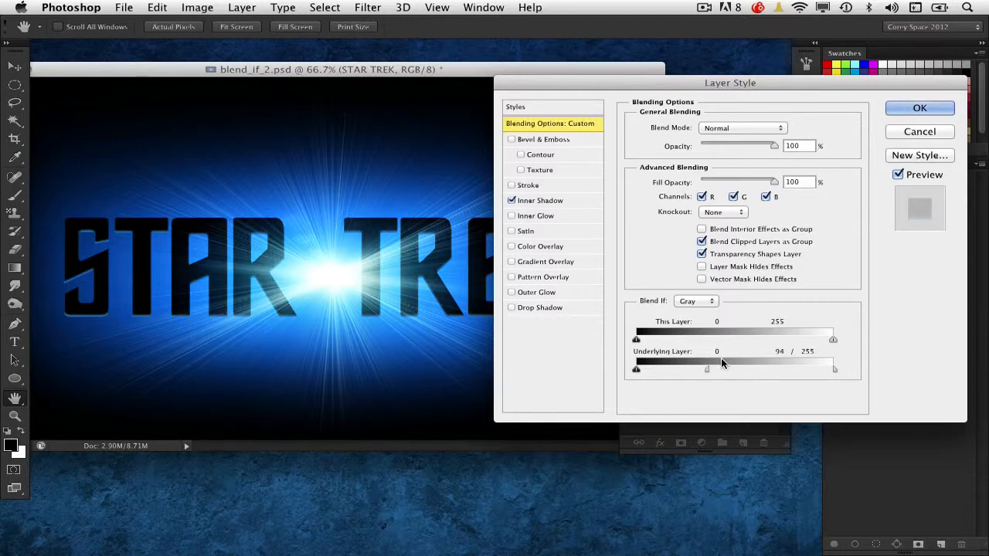
{"action": "left_click", "coordinate": [926, 108]}
{"action": "left_click_drag", "start_coordinate": [790, 453], "coordinate": [856, 453]}
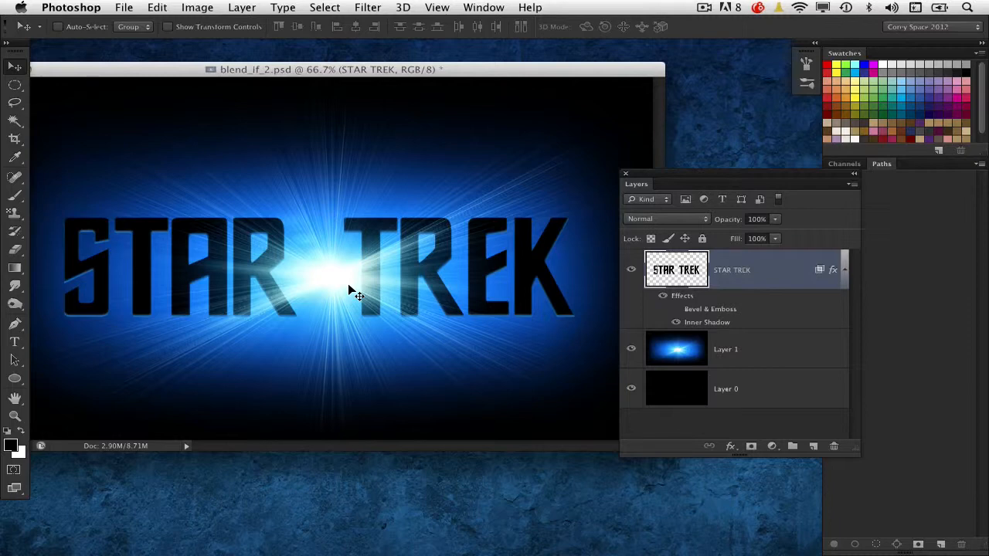
{"action": "left_click_drag", "start_coordinate": [155, 70], "coordinate": [197, 73]}
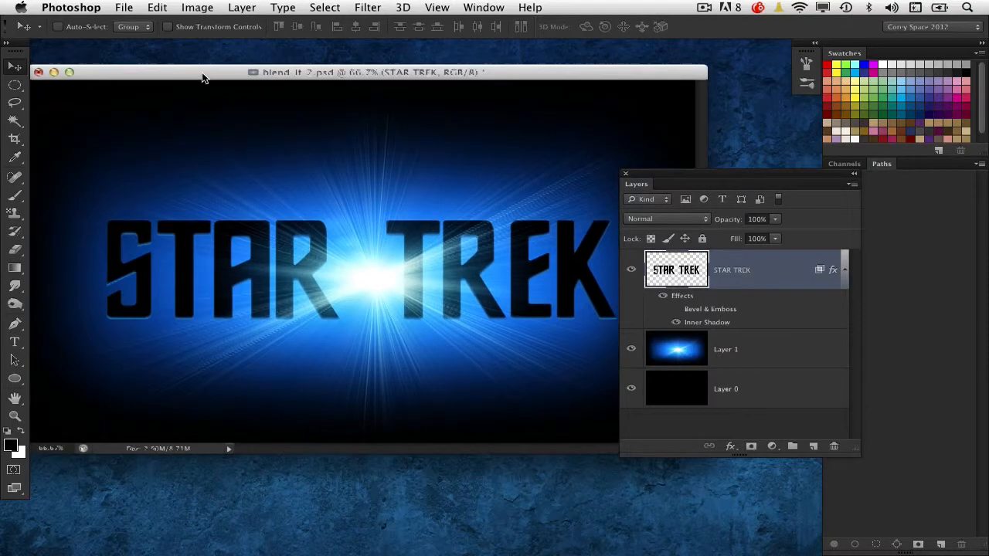
{"action": "left_click", "coordinate": [54, 72]}
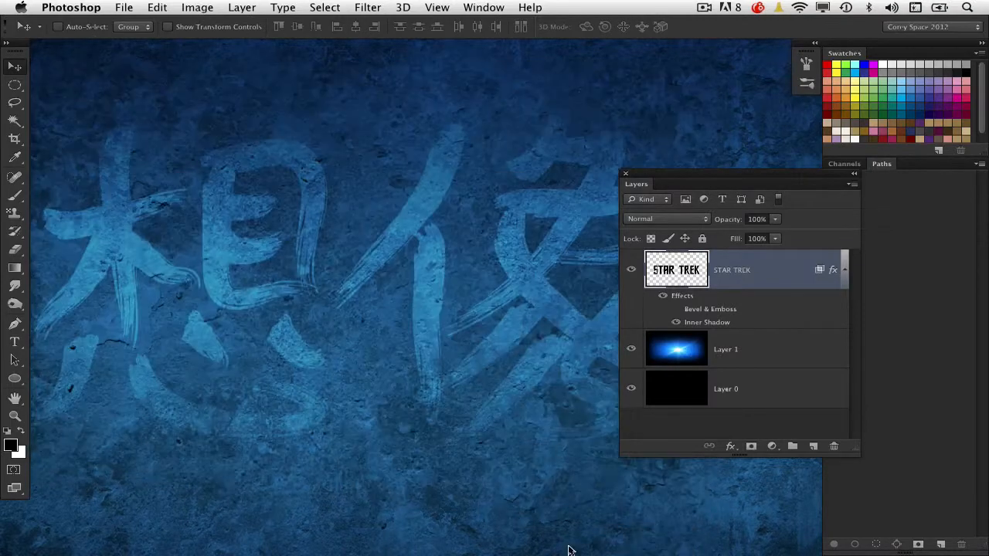
{"action": "left_click", "coordinate": [658, 550]}
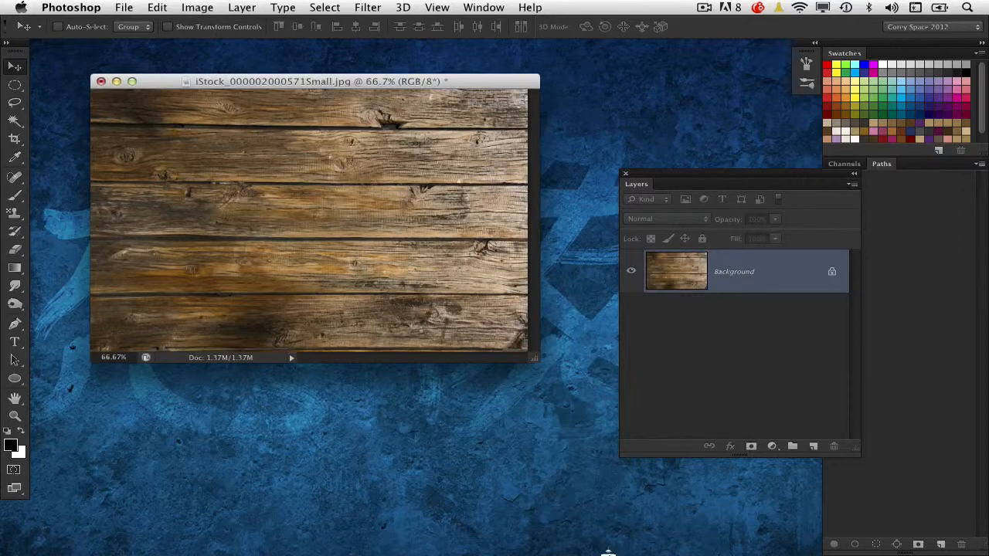
Switch to the VINTAGE SURF COMP document in Illustrator, select and copy all of its artwork, and minimise the document.
{"action": "left_click", "coordinate": [645, 549]}
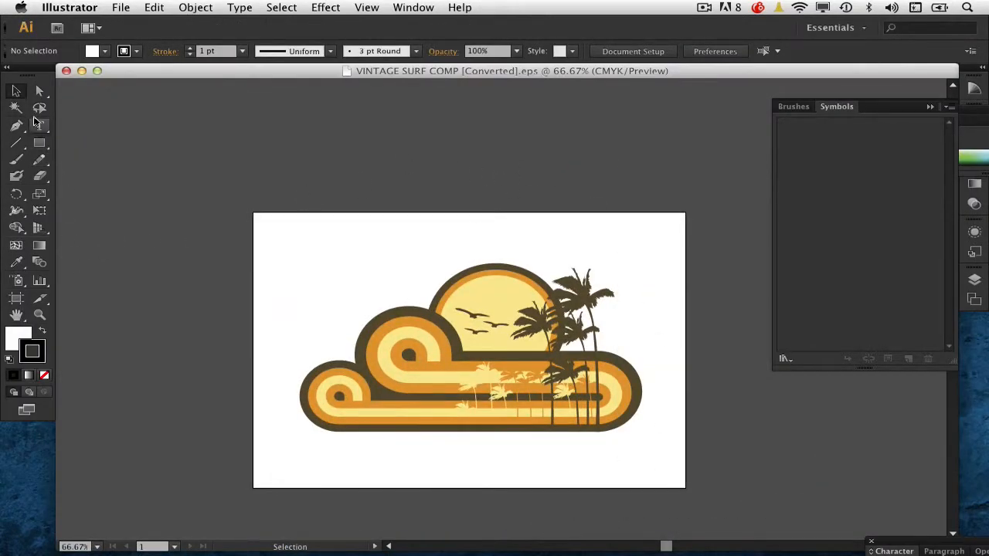
{"action": "left_click_drag", "start_coordinate": [363, 265], "coordinate": [672, 469]}
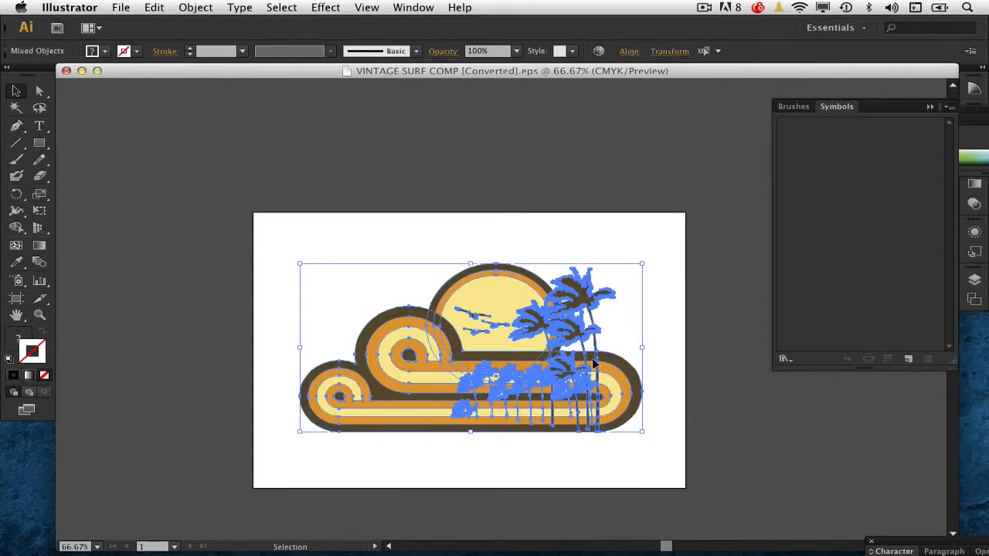
{"action": "left_click", "coordinate": [81, 71]}
Paste the surf artwork into the wood texture document as a Smart Object, rotated about -10.66 degrees.
{"action": "left_click", "coordinate": [288, 187]}
{"action": "key", "text": "super+v"}
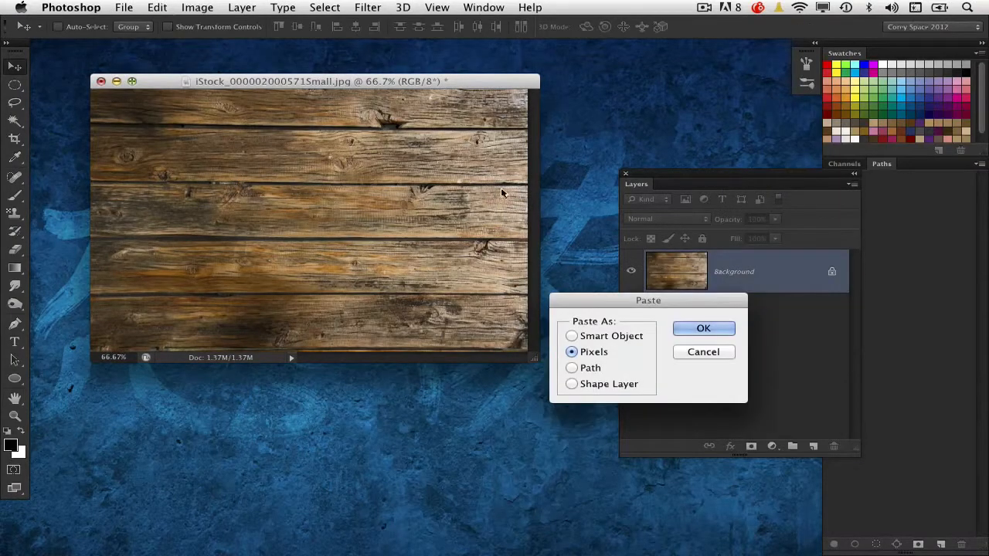
{"action": "left_click_drag", "start_coordinate": [592, 301], "coordinate": [418, 232]}
{"action": "left_click", "coordinate": [397, 268]}
{"action": "left_click", "coordinate": [516, 262]}
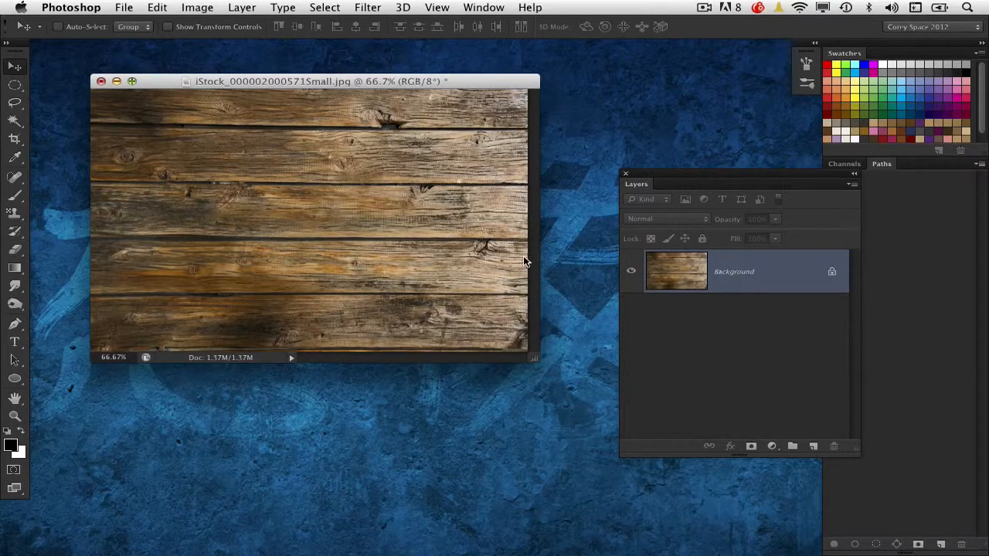
{"action": "left_click_drag", "start_coordinate": [520, 112], "coordinate": [476, 102]}
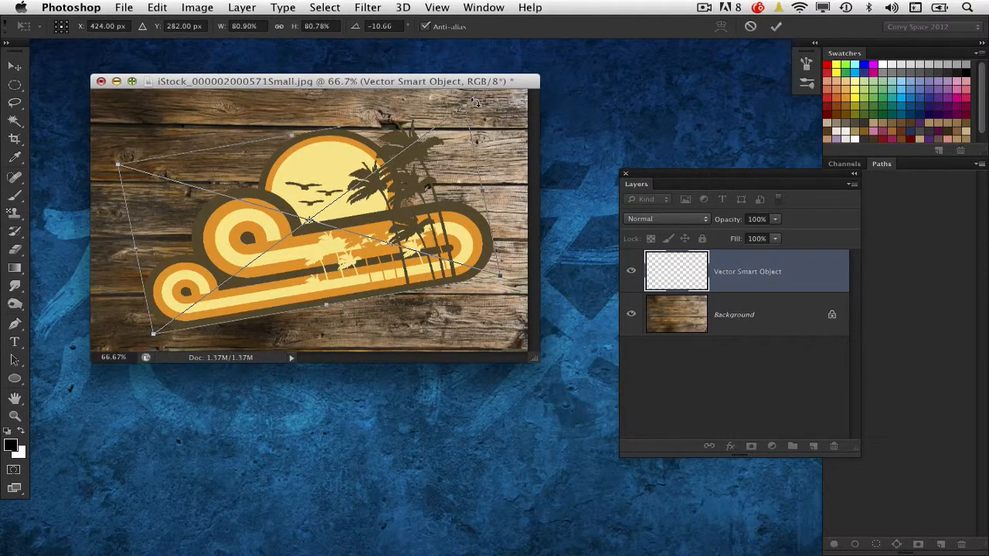
{"action": "key", "text": "Return"}
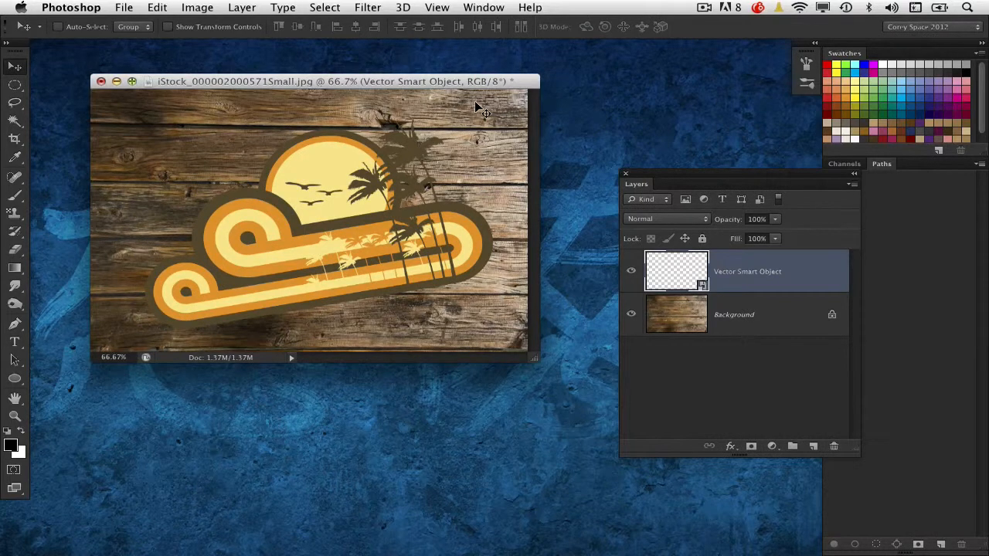
Try various blend modes such as Linear Burn, Lighten, Linear Dodge (Add) and Hard Light on the surf artwork layer, and return it to Normal.
{"action": "key", "text": "shift+plus"}
{"action": "key", "text": "shift+plus"}
{"action": "key", "text": "shift+plus"}
{"action": "key", "text": "shift+plus"}
{"action": "key", "text": "shift+plus"}
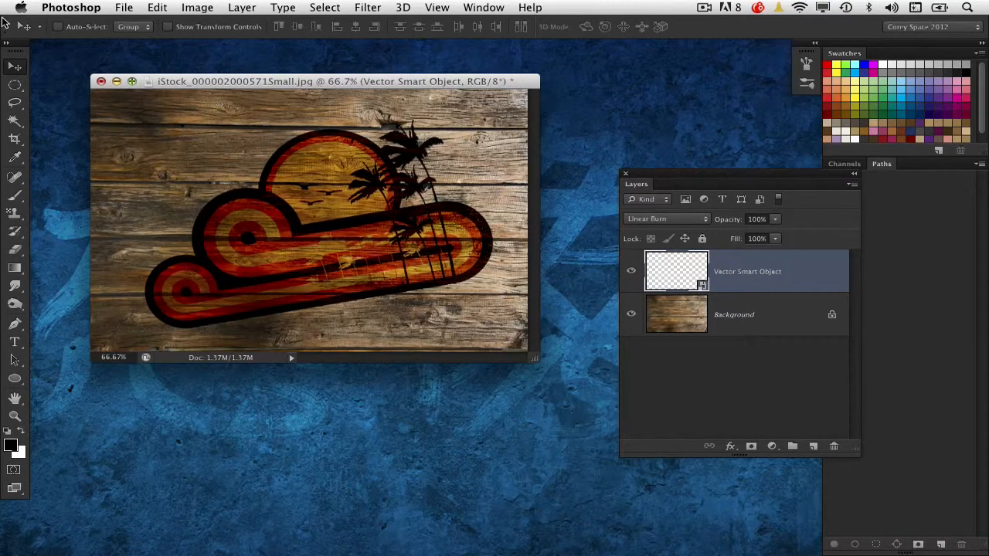
{"action": "key", "text": "shift+plus"}
{"action": "key", "text": "shift+plus"}
{"action": "key", "text": "shift+plus"}
{"action": "key", "text": "shift+plus"}
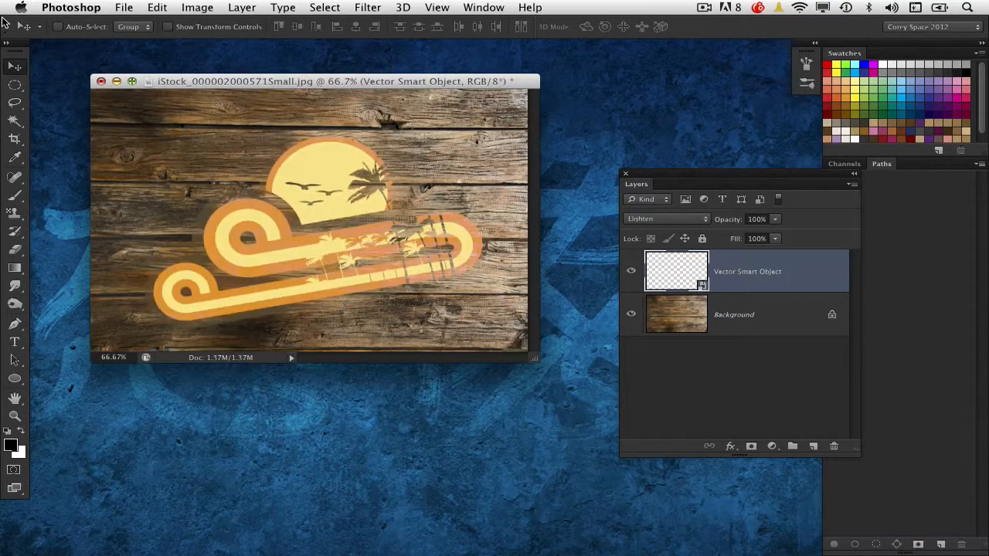
{"action": "key", "text": "shift+minus"}
{"action": "key", "text": "shift+plus"}
{"action": "key", "text": "shift+plus"}
{"action": "key", "text": "shift+plus"}
{"action": "key", "text": "shift+plus"}
{"action": "key", "text": "shift+plus"}
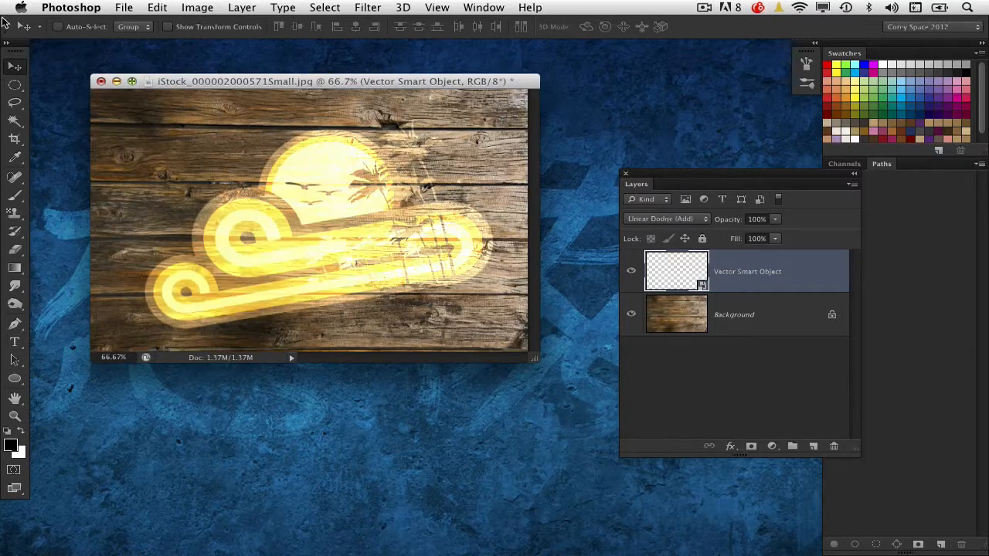
{"action": "key", "text": "shift+plus"}
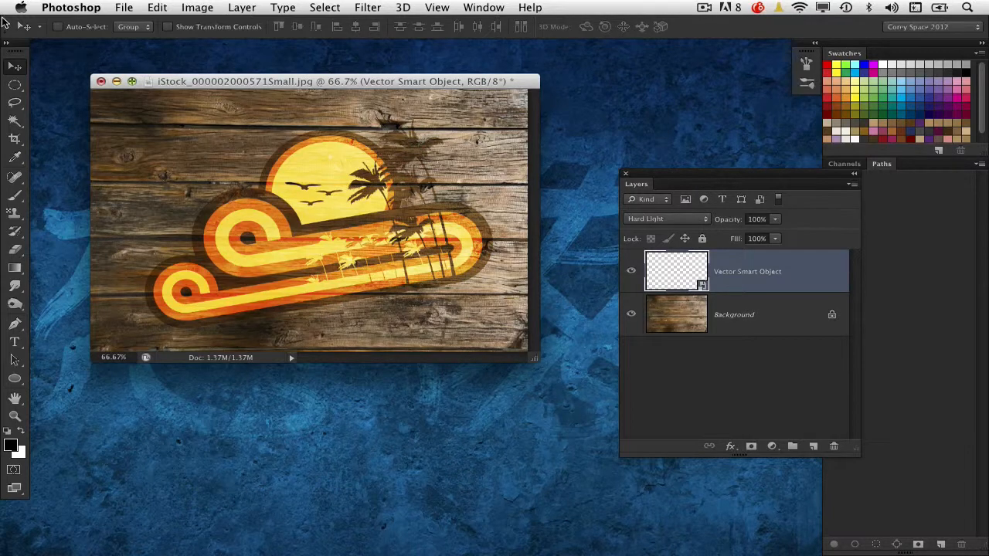
{"action": "key", "text": "shift+plus"}
{"action": "key", "text": "shift+plus"}
{"action": "key", "text": "shift+plus"}
{"action": "key", "text": "shift+plus"}
{"action": "key", "text": "shift+minus"}
{"action": "key", "text": "shift+minus"}
{"action": "key", "text": "shift+minus"}
{"action": "key", "text": "shift+minus"}
{"action": "left_click", "coordinate": [675, 223]}
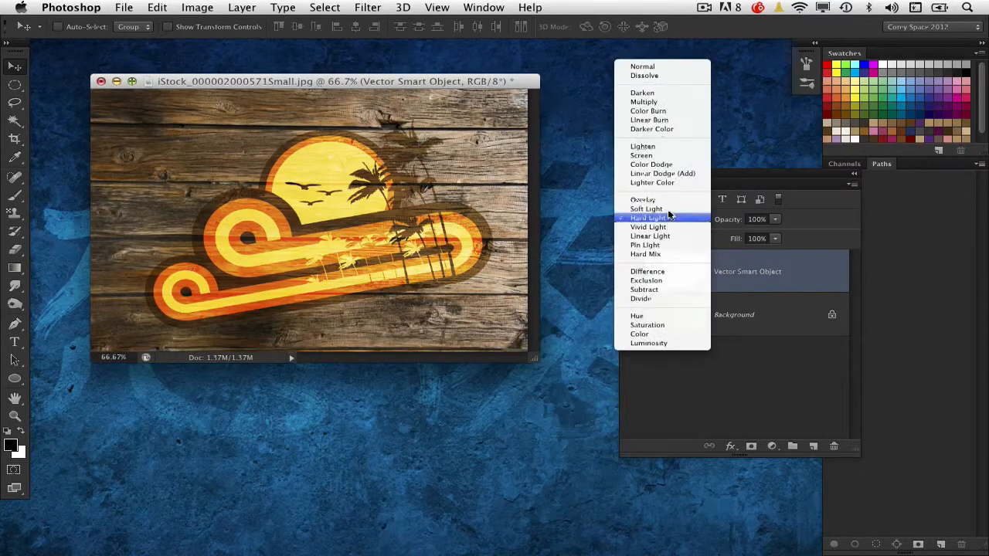
{"action": "left_click", "coordinate": [654, 72]}
Open the Blending Options for the Vector Smart Object layer and place the dialog beside the artwork.
{"action": "left_click_drag", "start_coordinate": [706, 171], "coordinate": [627, 107]}
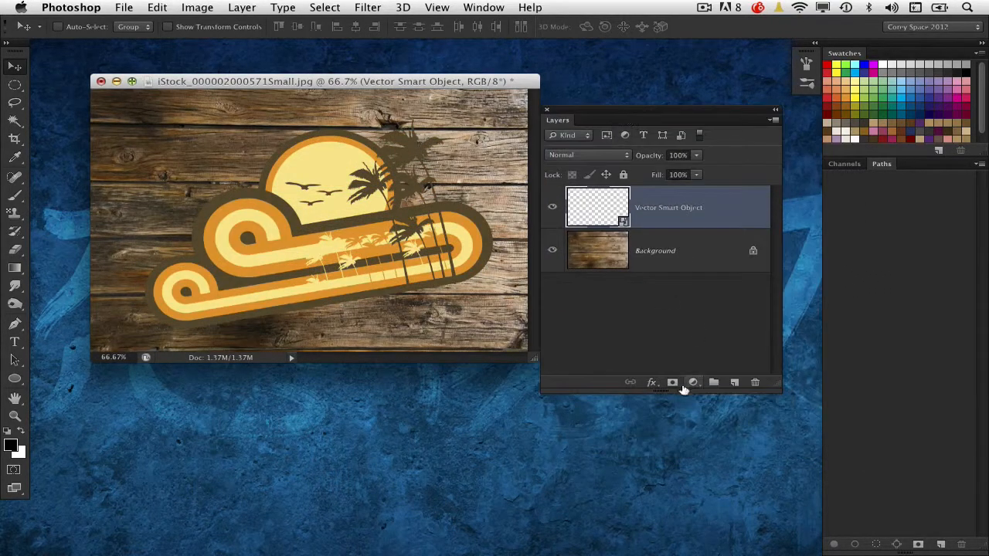
{"action": "left_click", "coordinate": [651, 382]}
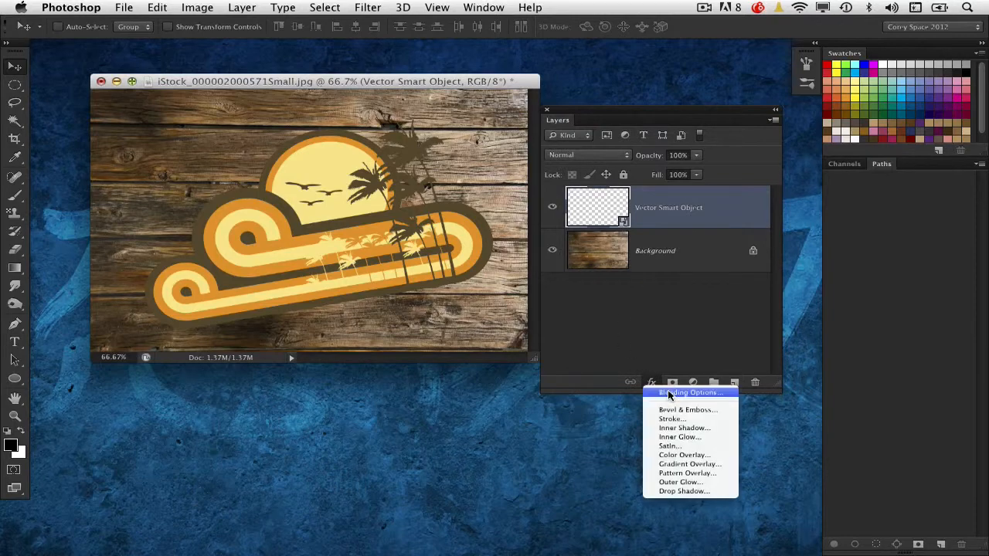
{"action": "left_click", "coordinate": [676, 393]}
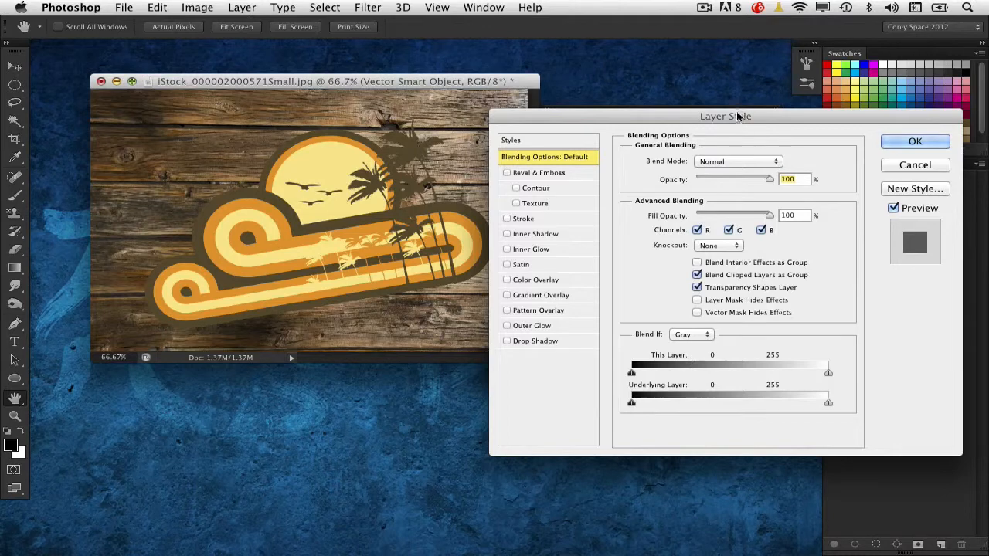
{"action": "left_click_drag", "start_coordinate": [738, 116], "coordinate": [463, 184]}
{"action": "left_click_drag", "start_coordinate": [612, 186], "coordinate": [896, 93]}
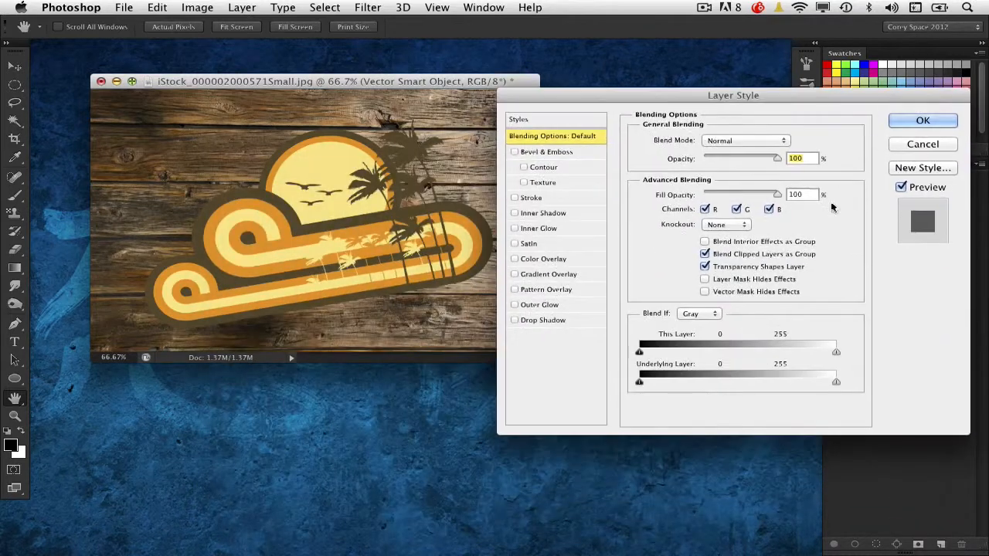
Split the Underlying Layer's shadow slider in Blend If to 0 / 137 for the surf artwork and try its highlight slider.
{"action": "left_click_drag", "start_coordinate": [755, 95], "coordinate": [757, 111]}
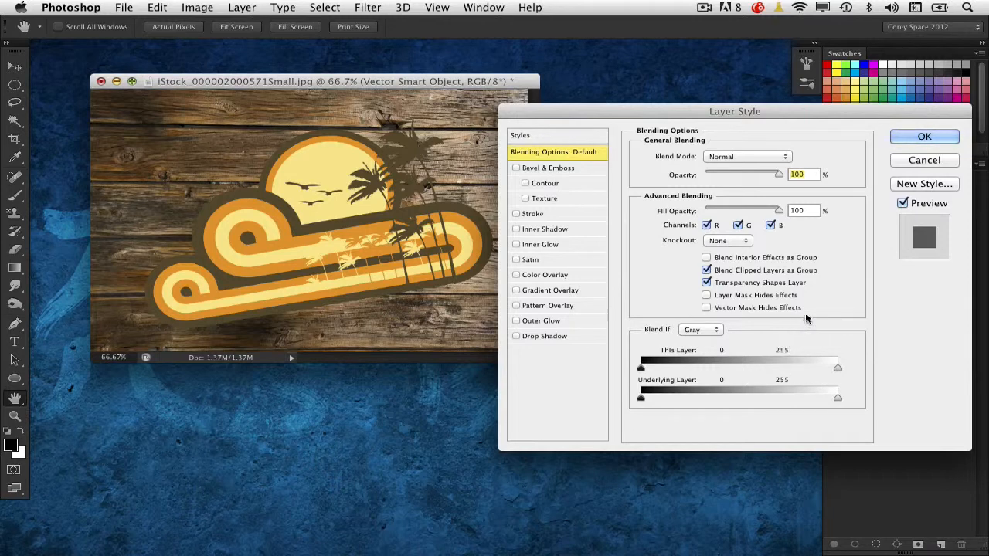
{"action": "key", "text": "alt"}
{"action": "left_click_drag", "start_coordinate": [644, 399], "coordinate": [748, 400]}
{"action": "left_click_drag", "start_coordinate": [837, 400], "coordinate": [858, 403]}
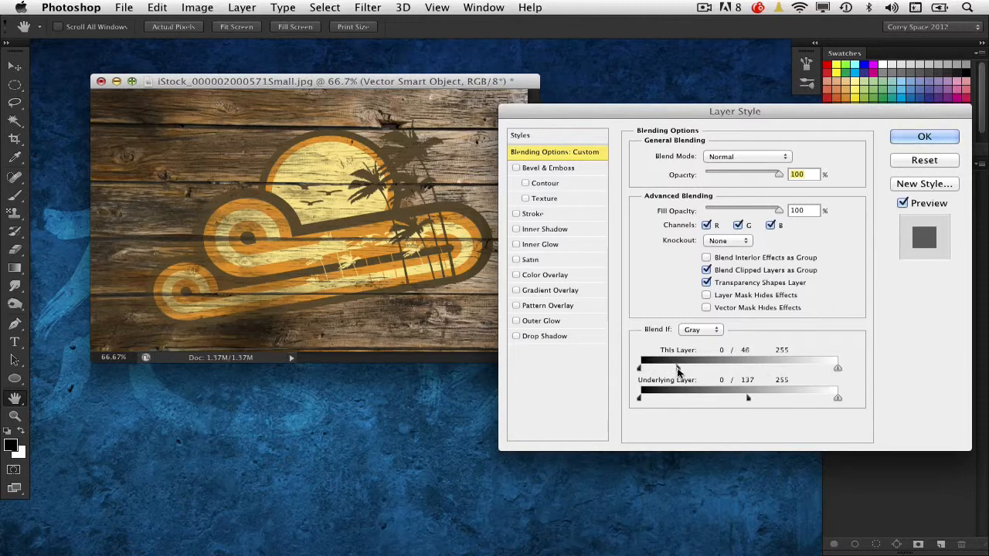
Set the artwork's Blend If to 227 / 255 for the This Layer highlights and 17 / 148 for the Underlying Layer shadows.
{"action": "left_click_drag", "start_coordinate": [838, 369], "coordinate": [817, 374]}
{"action": "left_click_drag", "start_coordinate": [748, 399], "coordinate": [761, 401]}
{"action": "mouse_move", "coordinate": [639, 399]}
{"action": "left_mouse_down"}
{"action": "mouse_move", "coordinate": [772, 400]}
{"action": "mouse_move", "coordinate": [656, 401]}
{"action": "left_mouse_up"}
{"action": "mouse_move", "coordinate": [772, 400]}
{"action": "left_mouse_down"}
{"action": "mouse_move", "coordinate": [701, 402]}
{"action": "mouse_move", "coordinate": [757, 404]}
{"action": "left_mouse_up"}
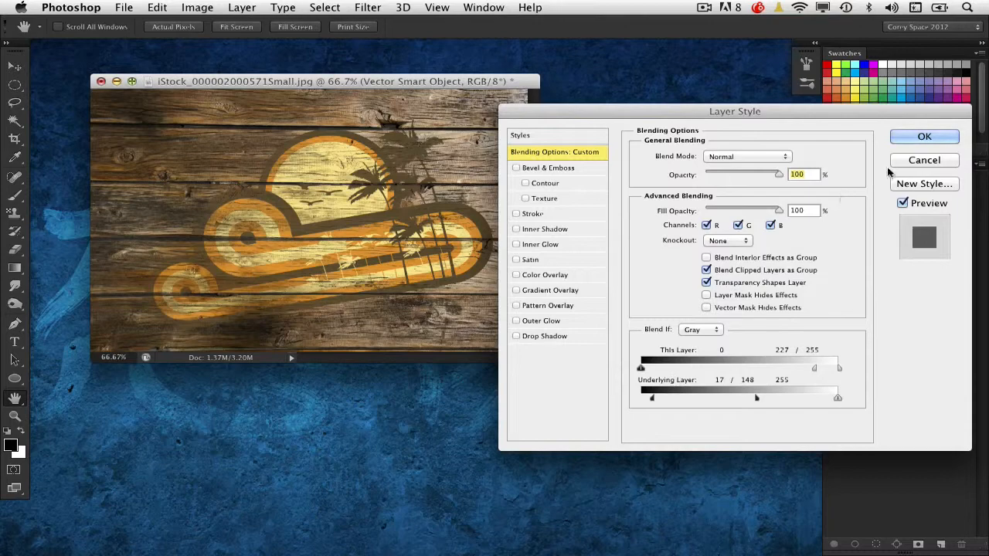
Apply the Blend If settings to the surf artwork and reopen its Blending Options once to review them.
{"action": "left_click", "coordinate": [923, 137]}
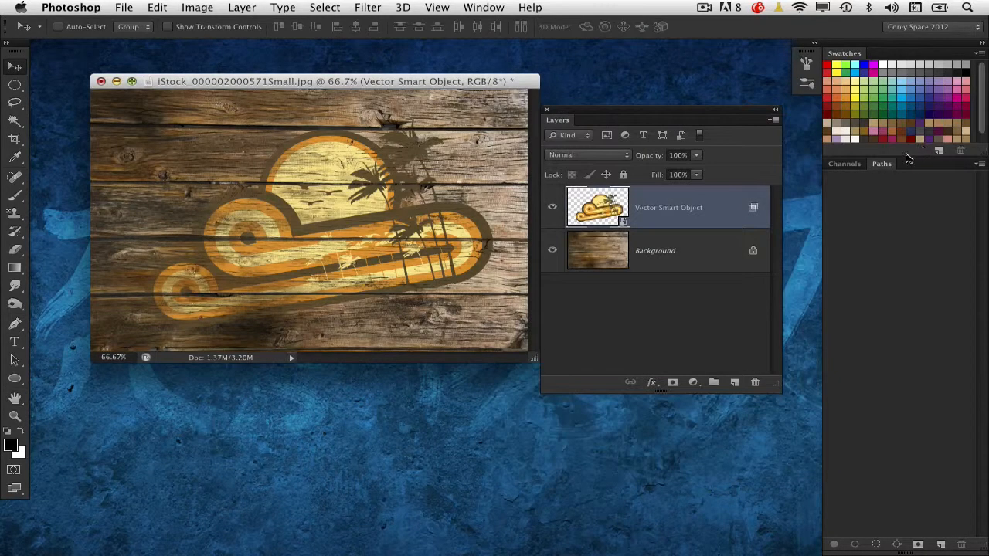
{"action": "double_click", "coordinate": [752, 207]}
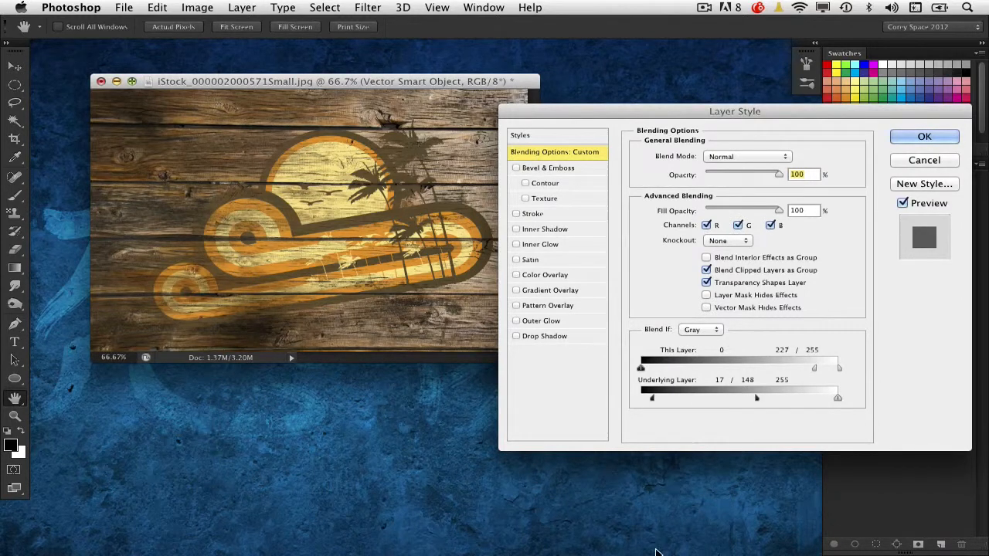
{"action": "left_click", "coordinate": [899, 163]}
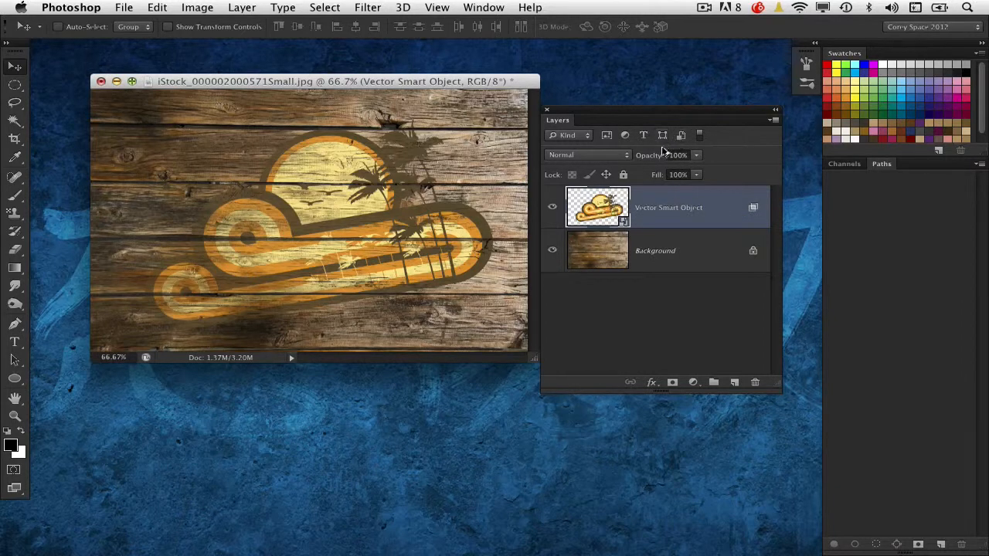
Minimise the wood texture document, restore final_1.psd beside the Layers panel, and lengthen the panel.
{"action": "left_click_drag", "start_coordinate": [585, 114], "coordinate": [556, 96]}
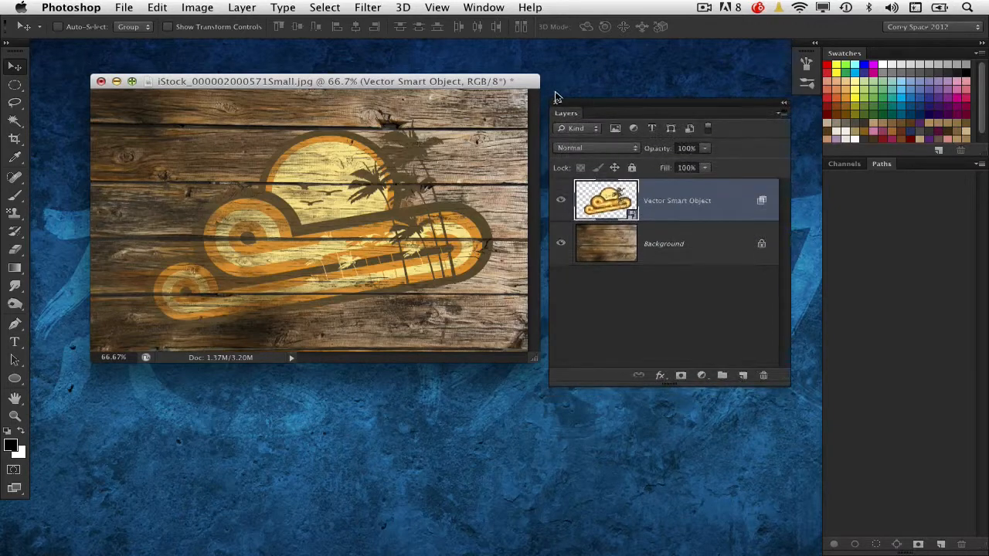
{"action": "left_click", "coordinate": [117, 81]}
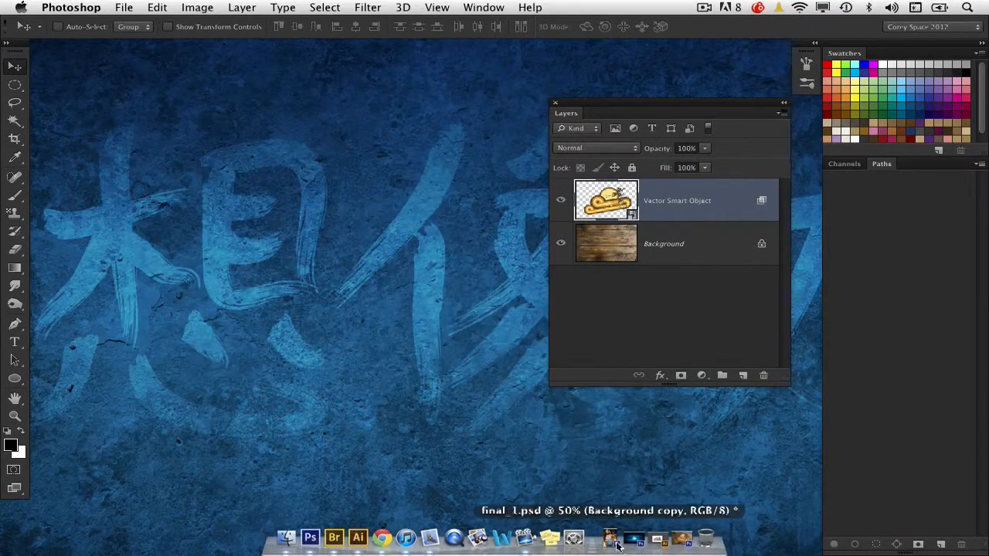
{"action": "left_click", "coordinate": [618, 545]}
{"action": "left_click_drag", "start_coordinate": [337, 87], "coordinate": [377, 66]}
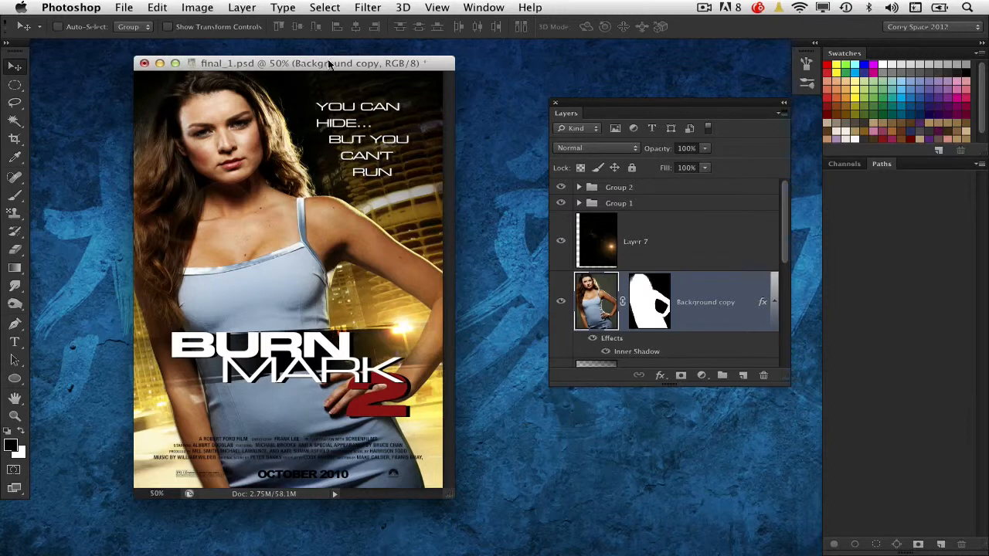
{"action": "left_click_drag", "start_coordinate": [327, 64], "coordinate": [333, 59]}
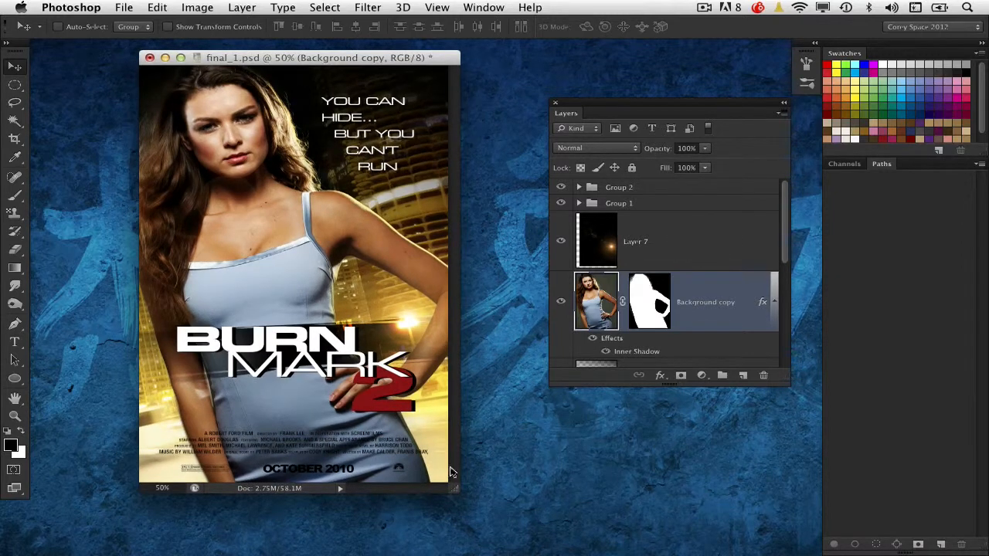
{"action": "left_click_drag", "start_coordinate": [783, 376], "coordinate": [777, 460]}
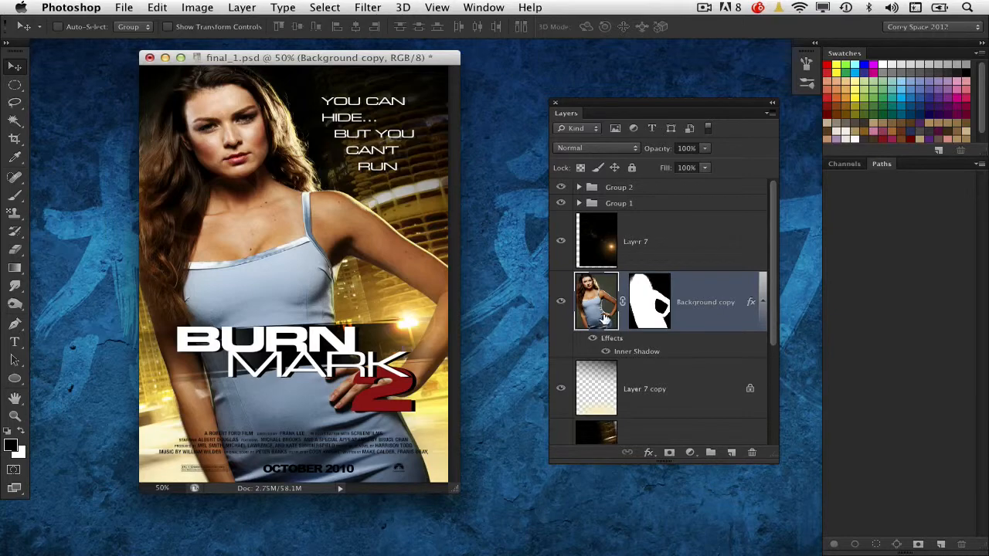
Open the Blending Options of the Background copy layer and split the Underlying Layer's highlight slider to 182 / 255.
{"action": "double_click", "coordinate": [726, 322]}
{"action": "left_click_drag", "start_coordinate": [635, 112], "coordinate": [613, 86]}
{"action": "key", "text": "alt"}
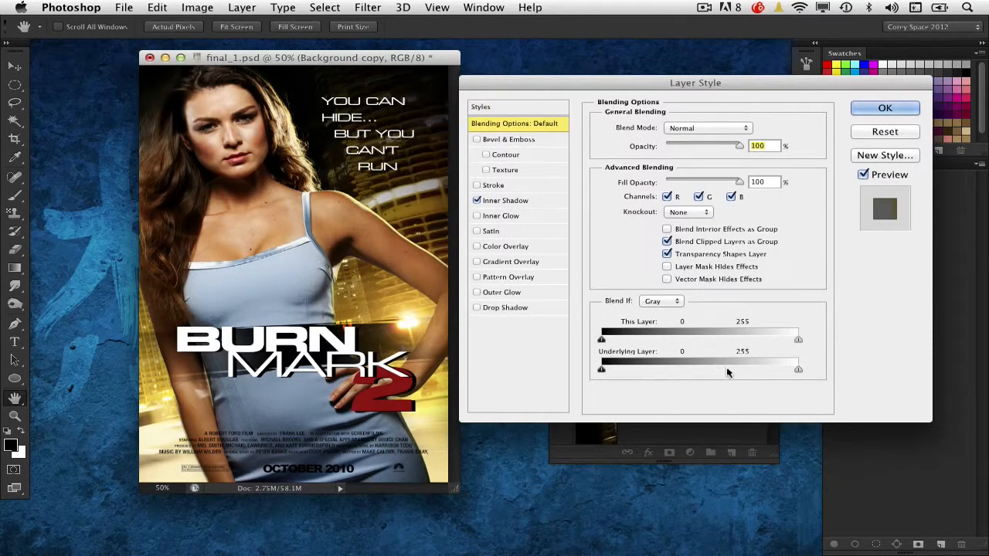
{"action": "left_click_drag", "start_coordinate": [798, 370], "coordinate": [782, 376]}
{"action": "left_click_drag", "start_coordinate": [776, 375], "coordinate": [737, 374]}
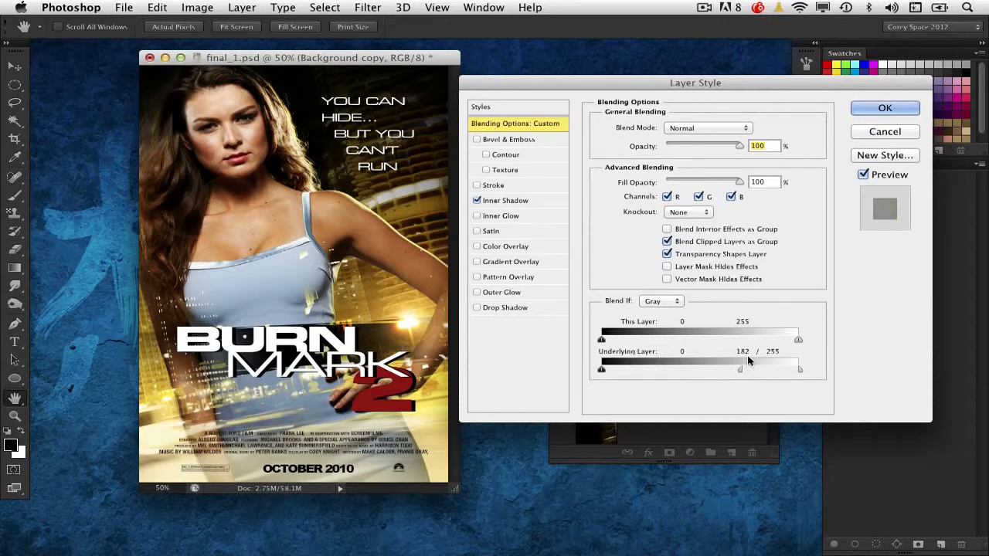
Try the This Layer shadow and highlight sliders and the Underlying Layer shadow slider on the woman's layer.
{"action": "key", "text": "alt"}
{"action": "mouse_move", "coordinate": [602, 340]}
{"action": "left_mouse_down"}
{"action": "mouse_move", "coordinate": [630, 342]}
{"action": "mouse_move", "coordinate": [591, 345]}
{"action": "left_mouse_up"}
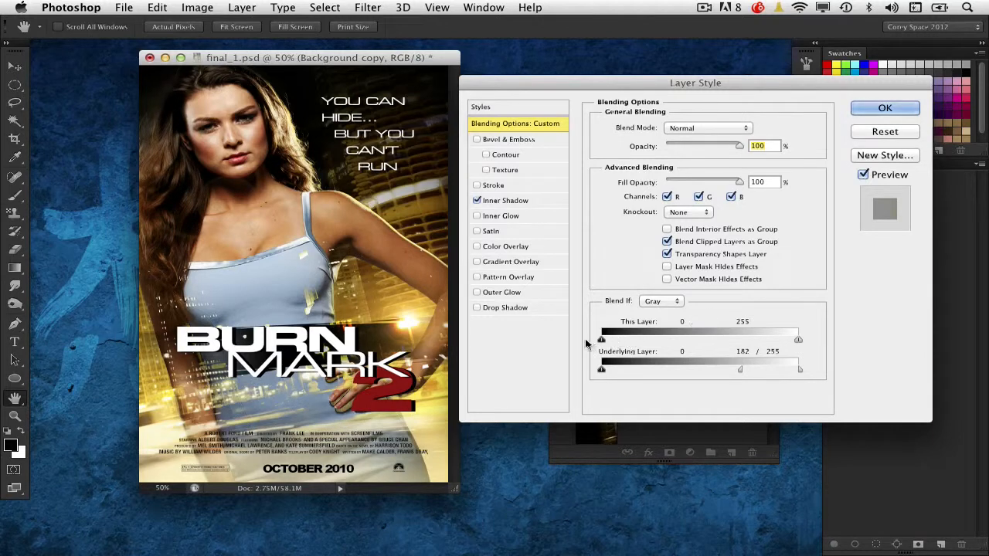
{"action": "mouse_move", "coordinate": [796, 339]}
{"action": "left_mouse_down"}
{"action": "mouse_move", "coordinate": [762, 339]}
{"action": "mouse_move", "coordinate": [799, 341]}
{"action": "left_mouse_up"}
{"action": "left_click_drag", "start_coordinate": [602, 370], "coordinate": [565, 370]}
Set This Layer shadows to 0 / 28 and Underlying Layer highlights to 140 / 255, compare with the preview off, and apply.
{"action": "left_click_drag", "start_coordinate": [740, 371], "coordinate": [726, 368]}
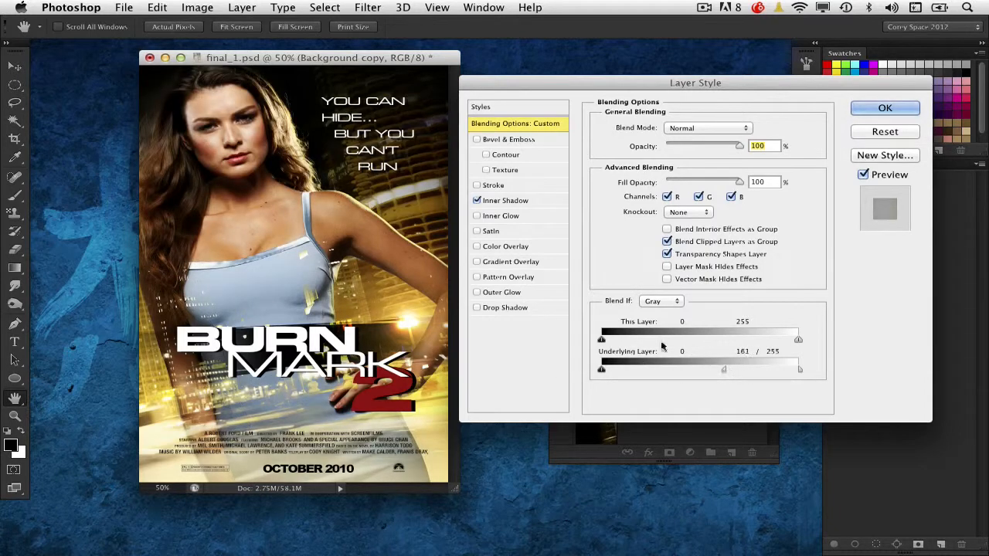
{"action": "left_click_drag", "start_coordinate": [603, 340], "coordinate": [623, 338]}
{"action": "left_click_drag", "start_coordinate": [724, 368], "coordinate": [707, 371]}
{"action": "left_click", "coordinate": [863, 175]}
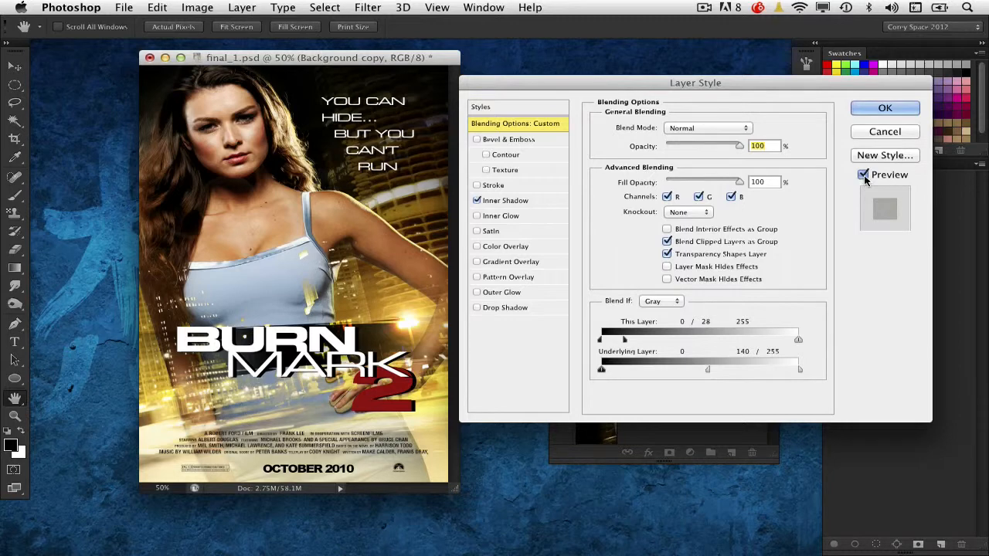
{"action": "left_click", "coordinate": [863, 176]}
{"action": "left_click", "coordinate": [886, 109]}
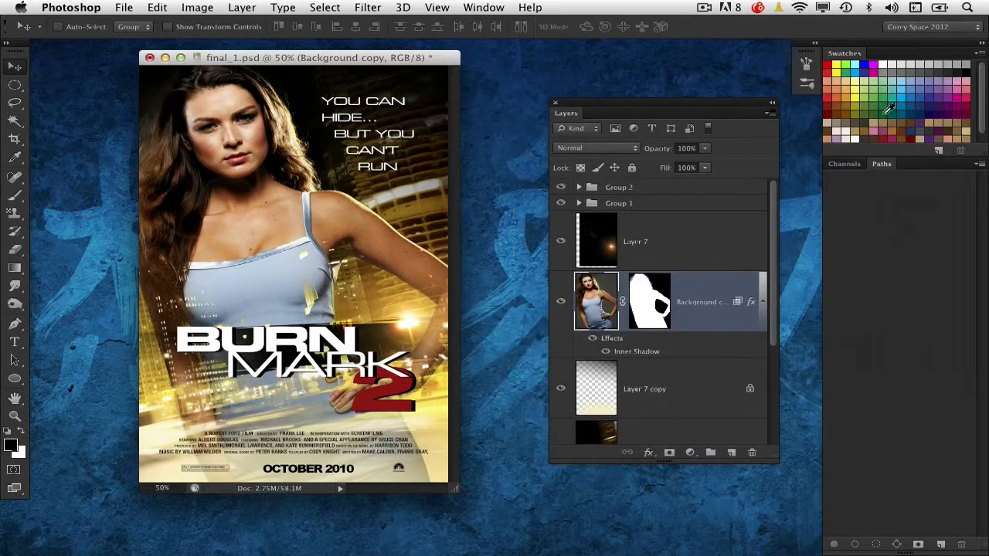
Reopen the Blending Options of the Background copy layer and try the Underlying Layer's shadow slider.
{"action": "left_click_drag", "start_coordinate": [609, 107], "coordinate": [581, 97]}
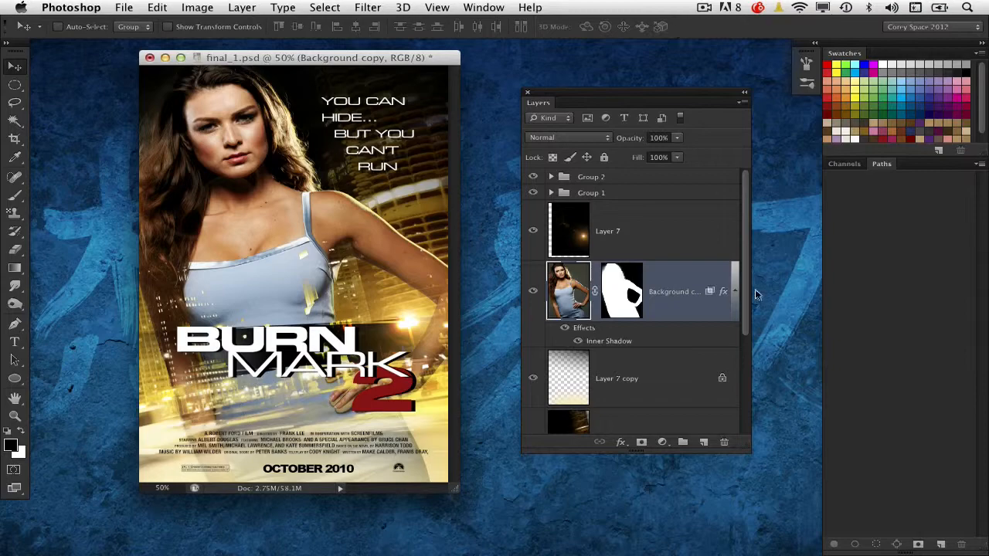
{"action": "double_click", "coordinate": [715, 293]}
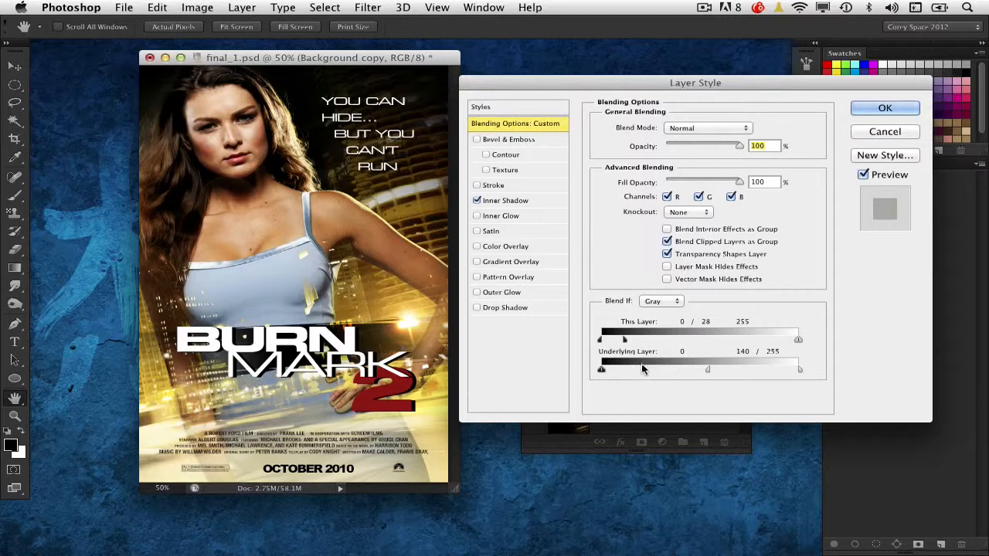
{"action": "left_click_drag", "start_coordinate": [601, 370], "coordinate": [581, 376]}
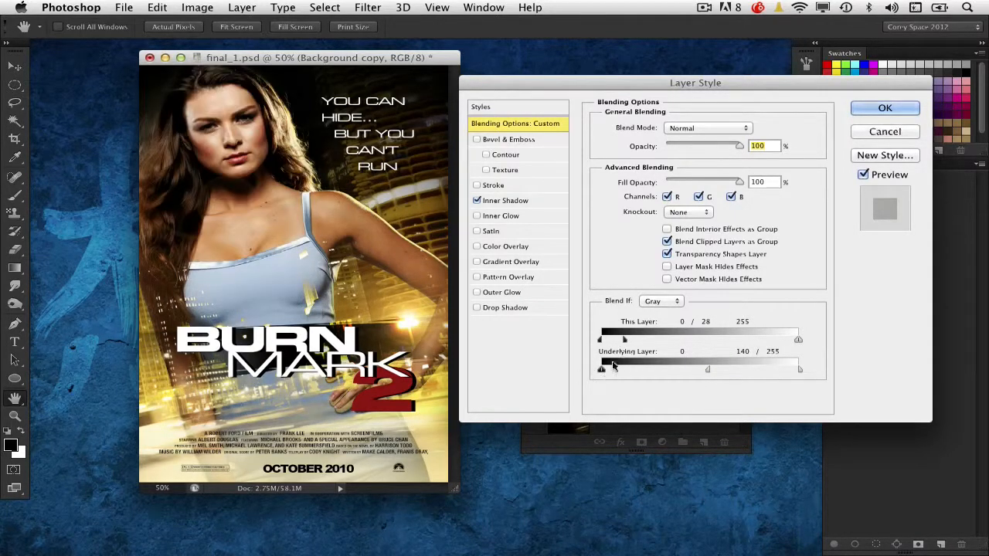